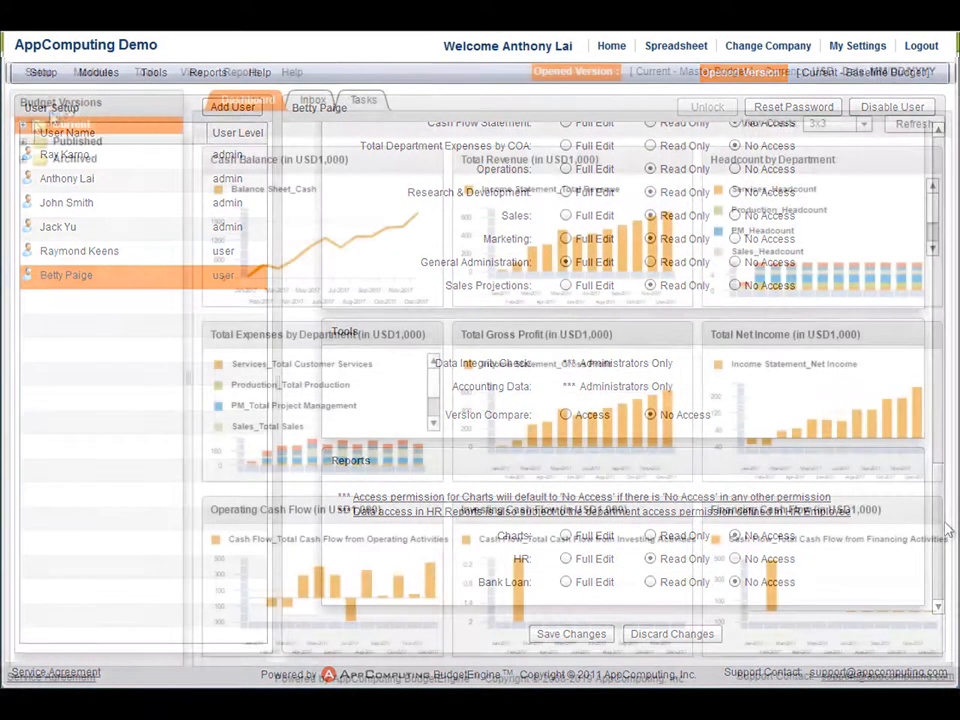
Step: Expand the Current, Published and Archived budget version folders and bring up the options for the published Annual Budget
left_click(22, 124)
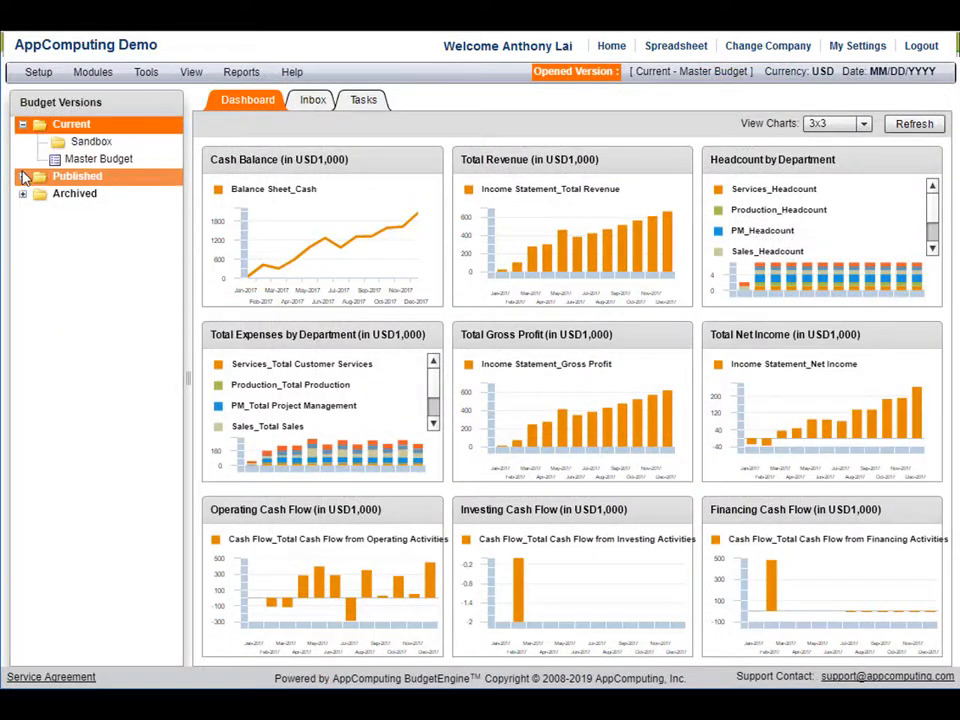
left_click(22, 176)
left_click(22, 211)
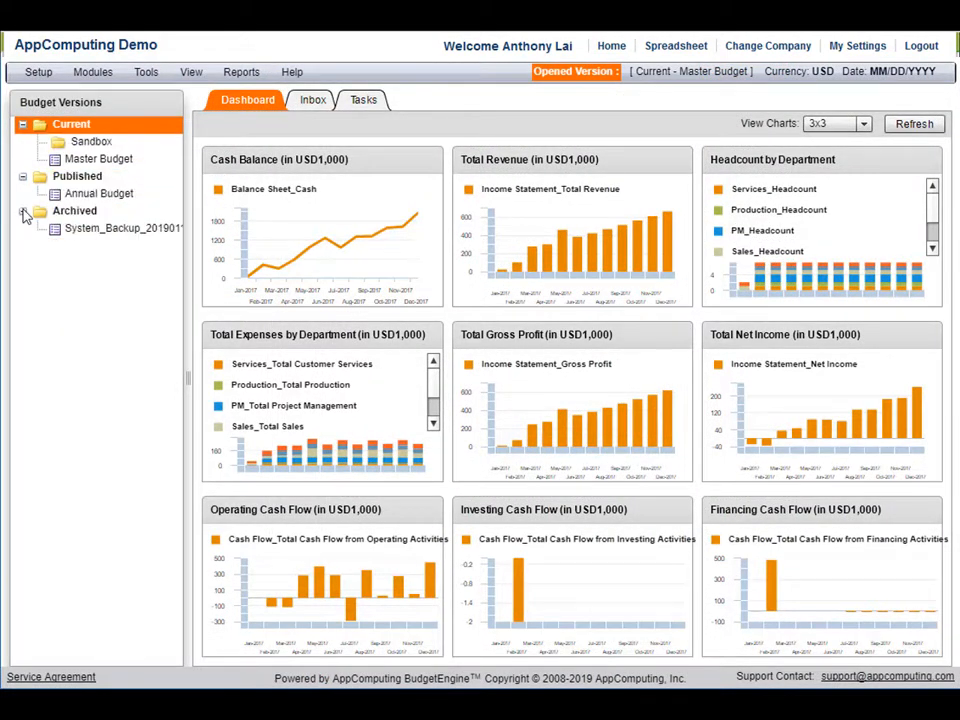
right_click(82, 194)
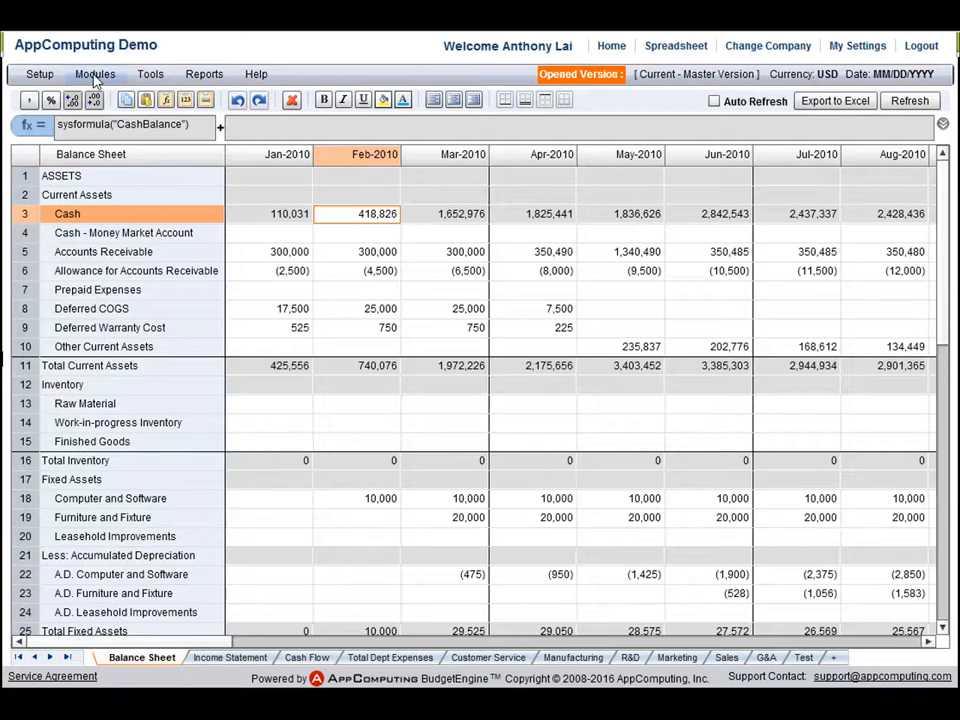
Step: Look through the available modules and open the settings of the HR module
left_click(95, 75)
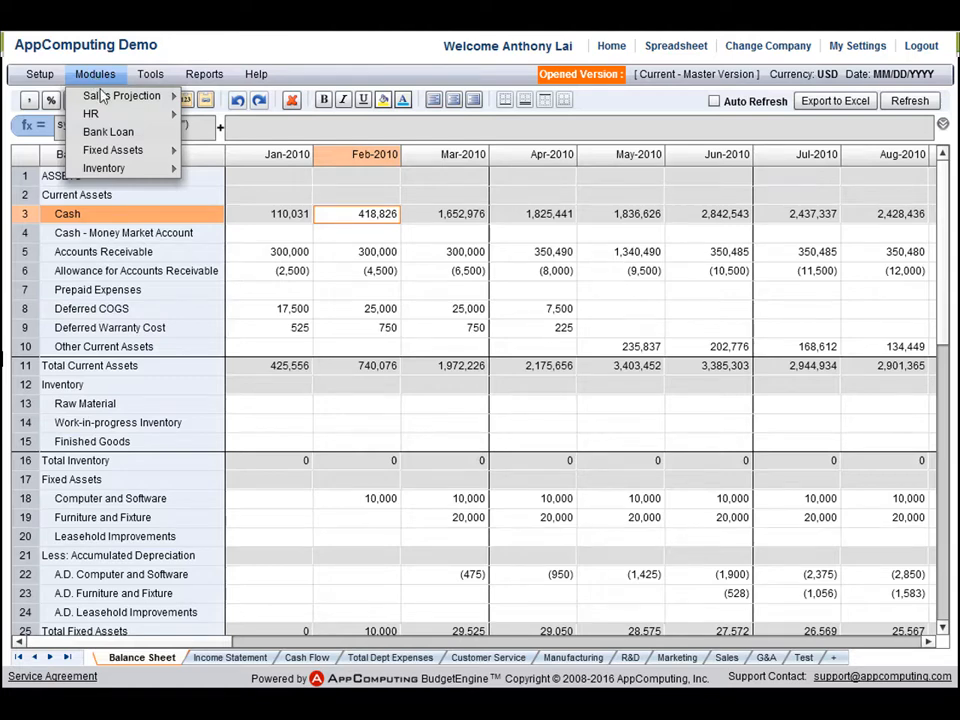
mouse_move(104, 97)
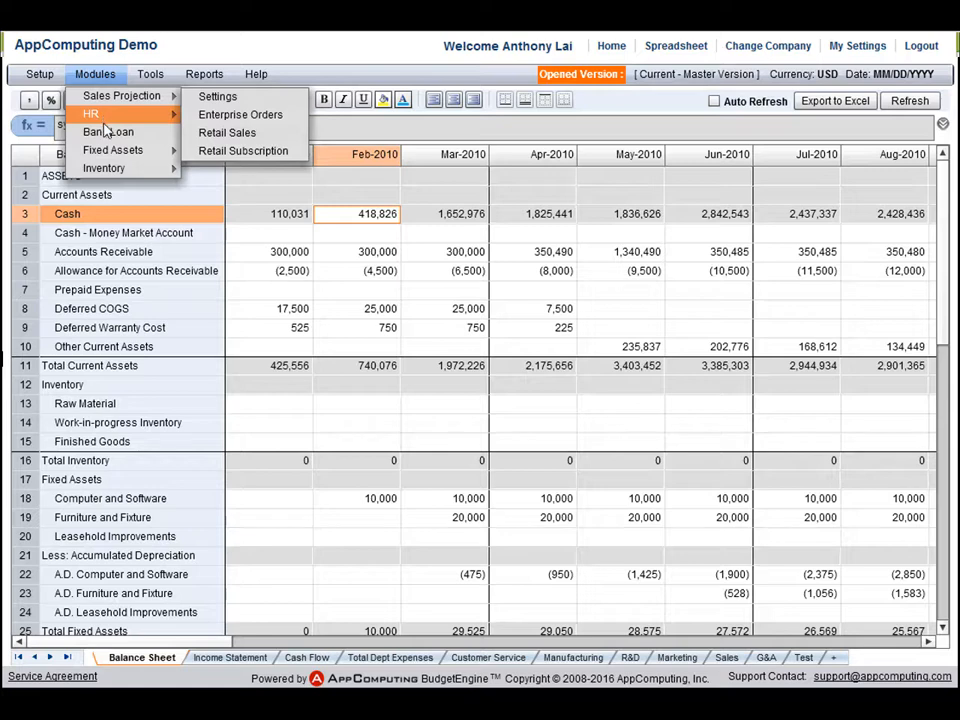
mouse_move(110, 140)
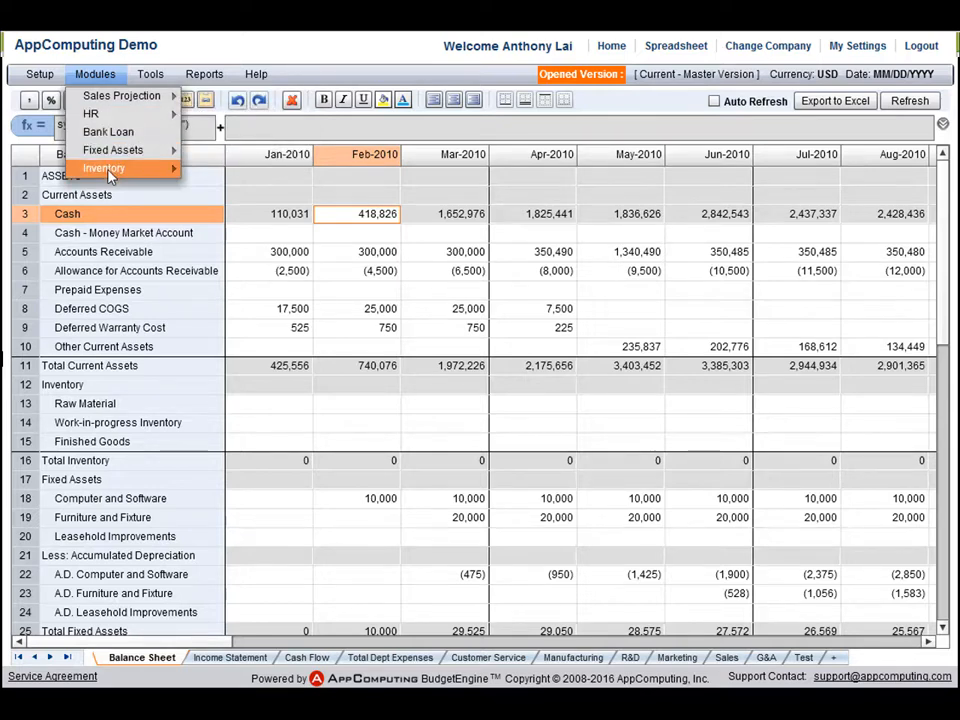
mouse_move(110, 177)
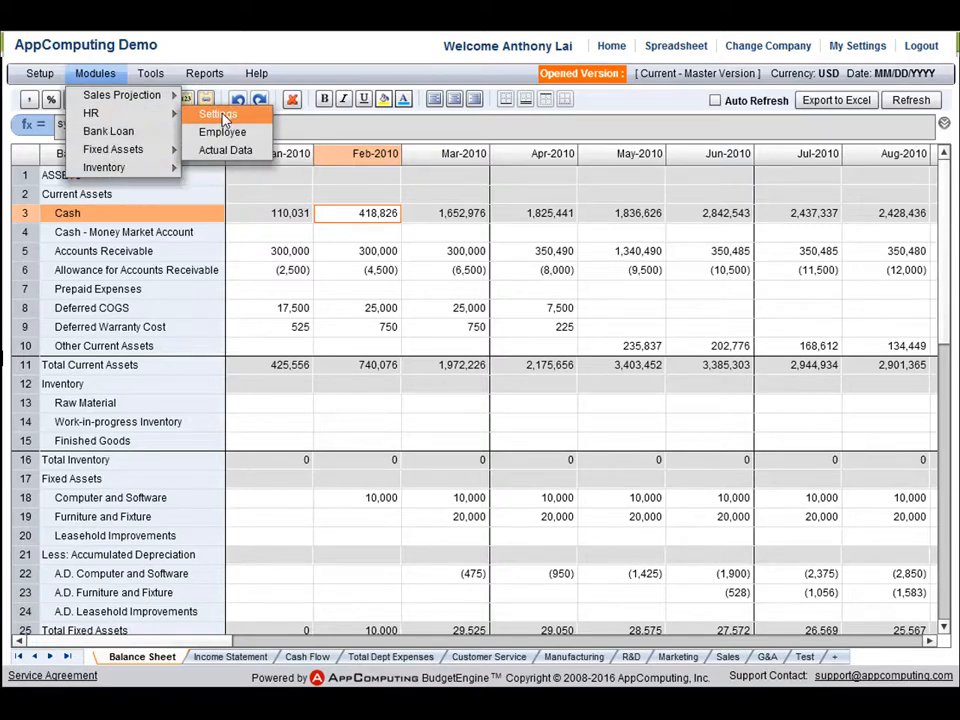
left_click(222, 120)
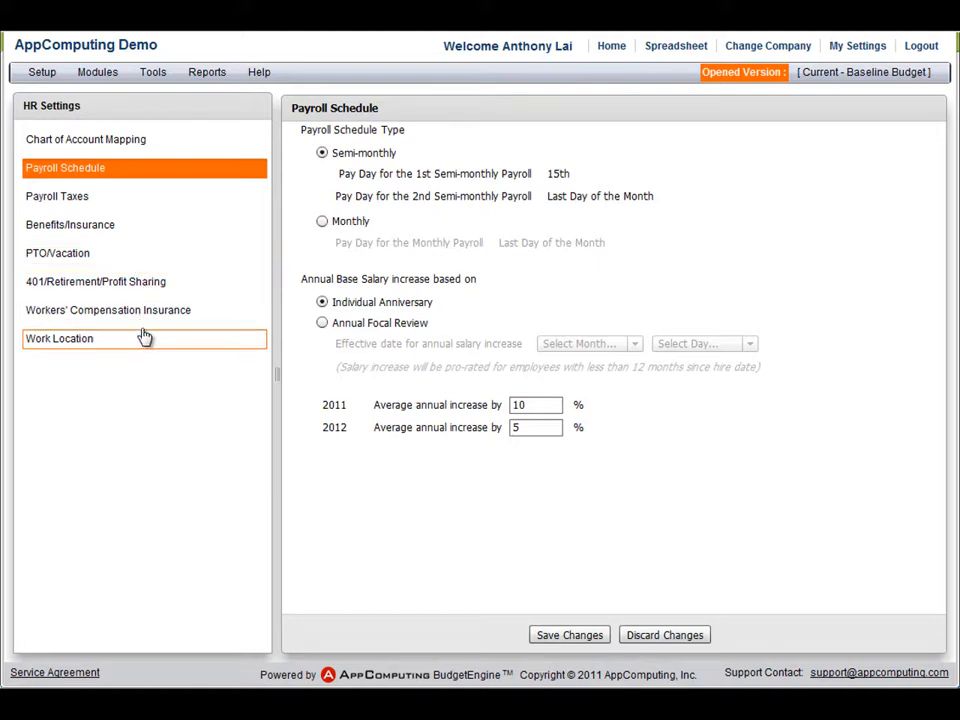
Step: In the payroll taxes, replace Social Security's No Limit option with a payroll amount limit of 106800 and save the changes
left_click(135, 205)
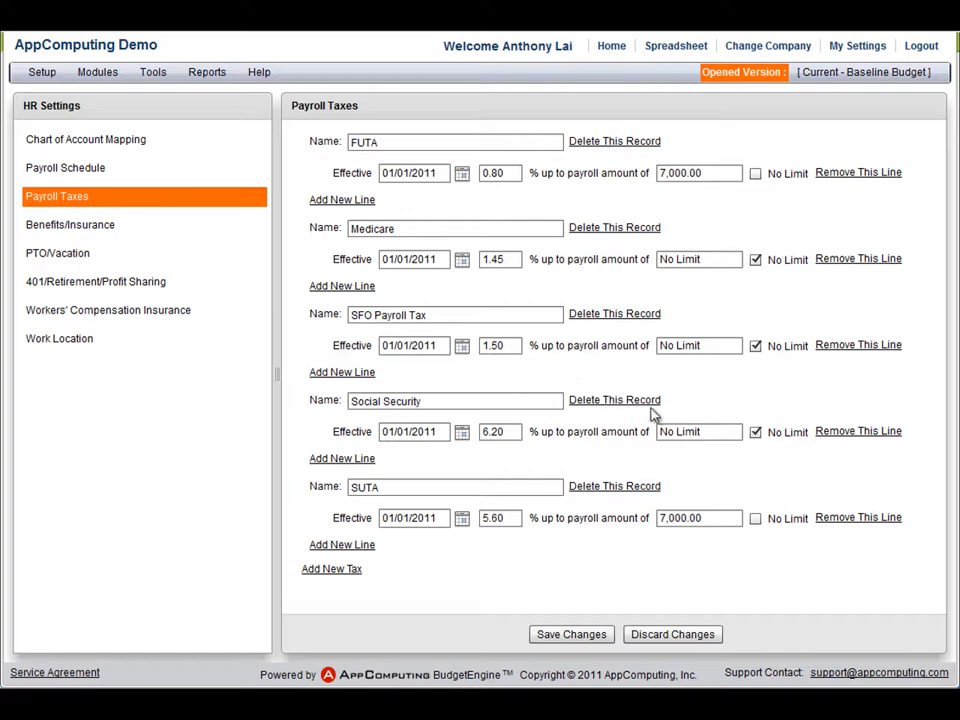
left_click(756, 433)
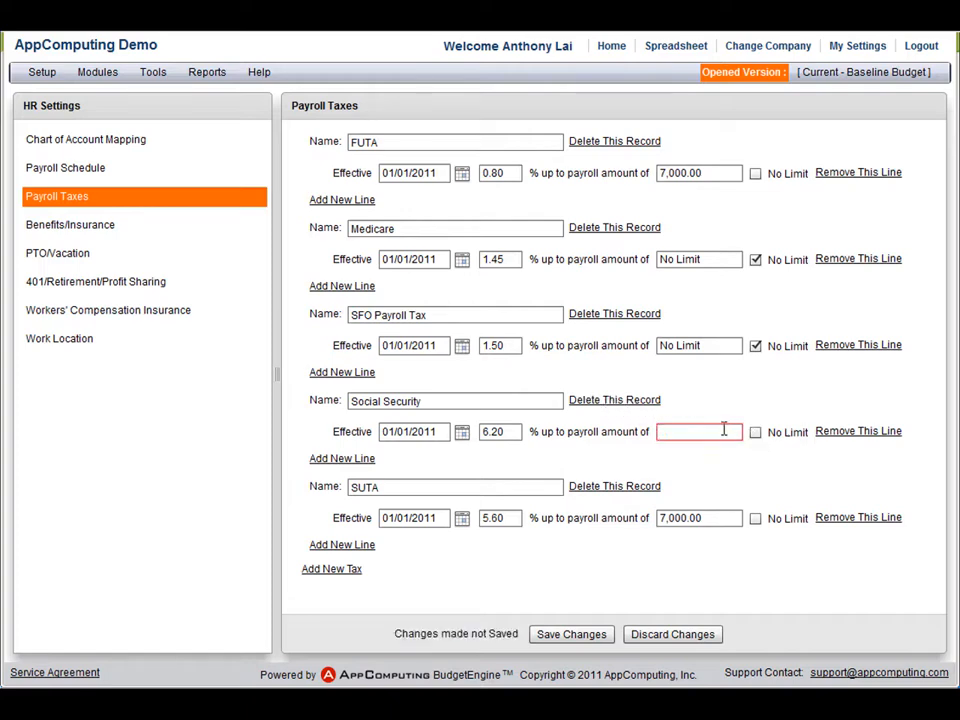
left_click(724, 431)
type("106800")
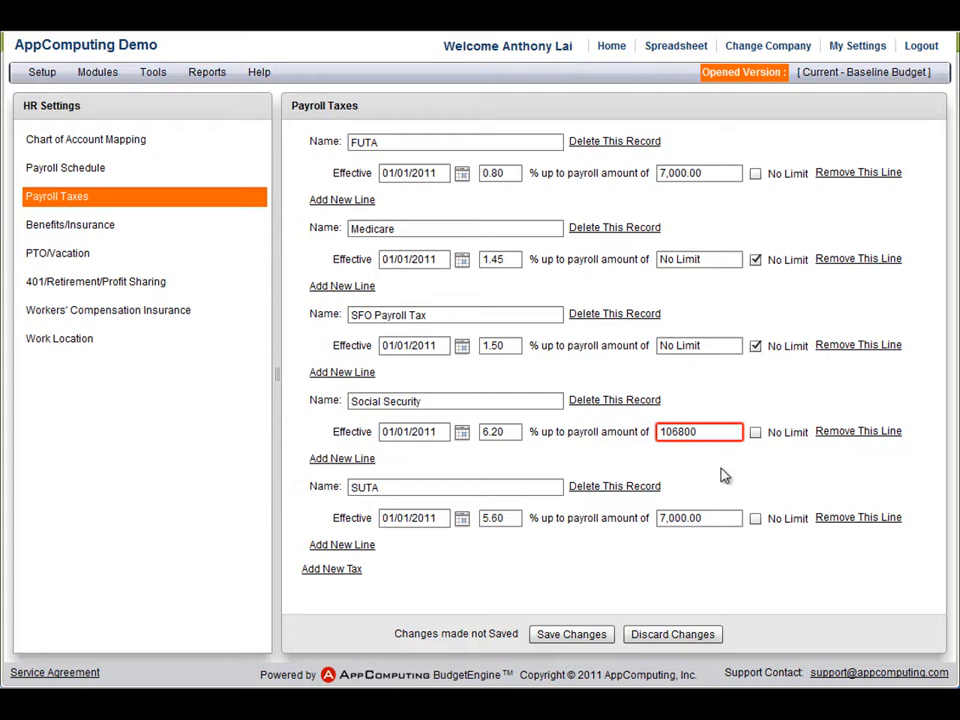
left_click(600, 636)
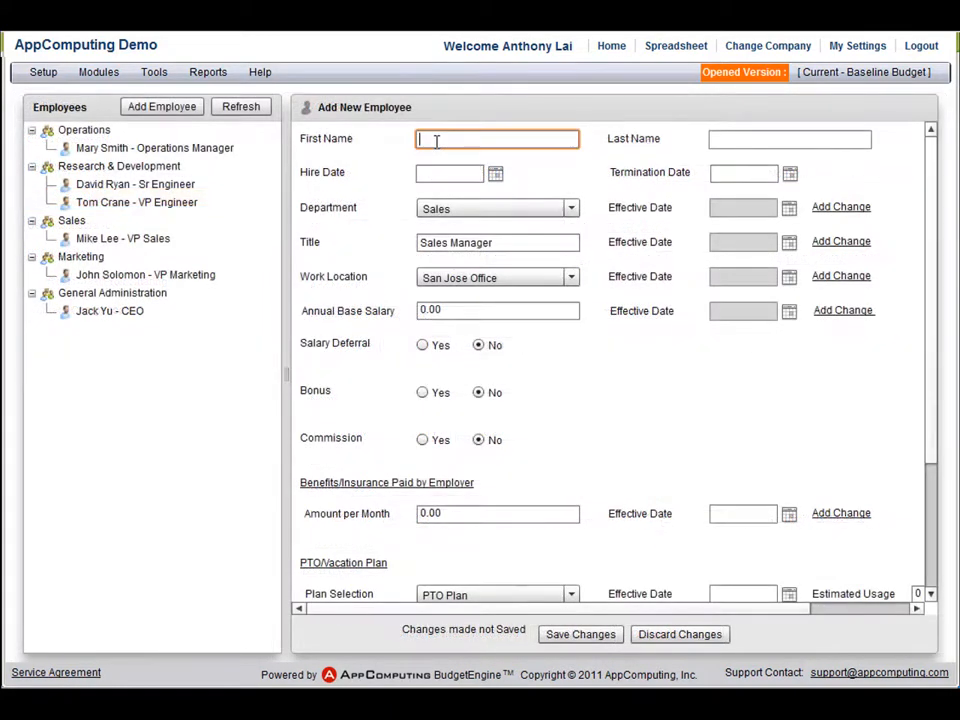
Step: Enter the new employee's first and last name and set the hire date to 11/14/2011
left_click(744, 142)
type("Jones")
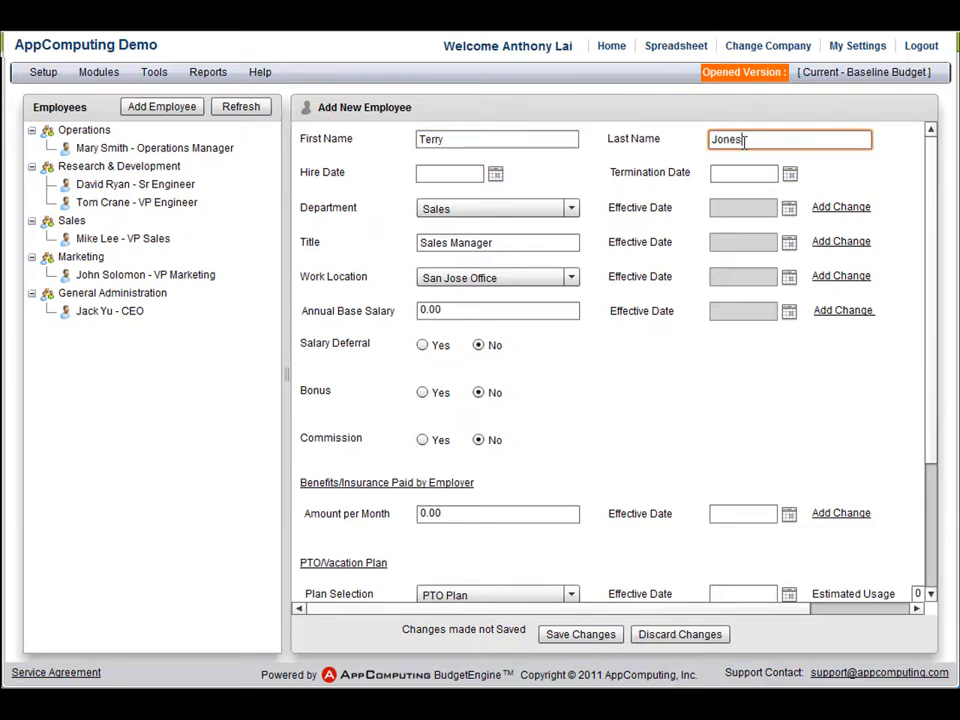
left_click(495, 174)
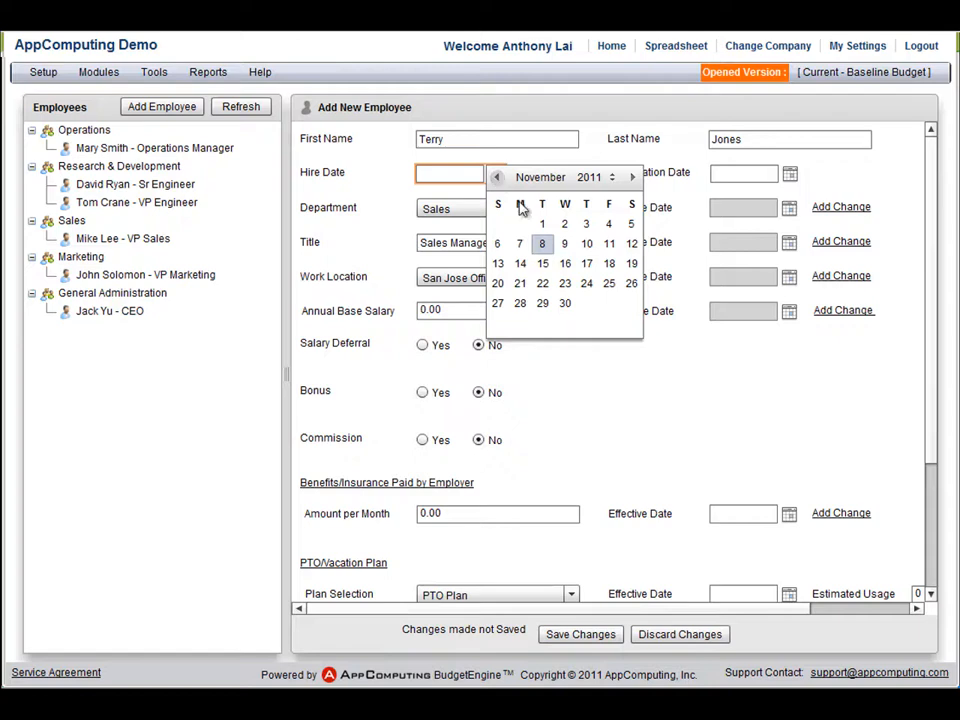
left_click(520, 263)
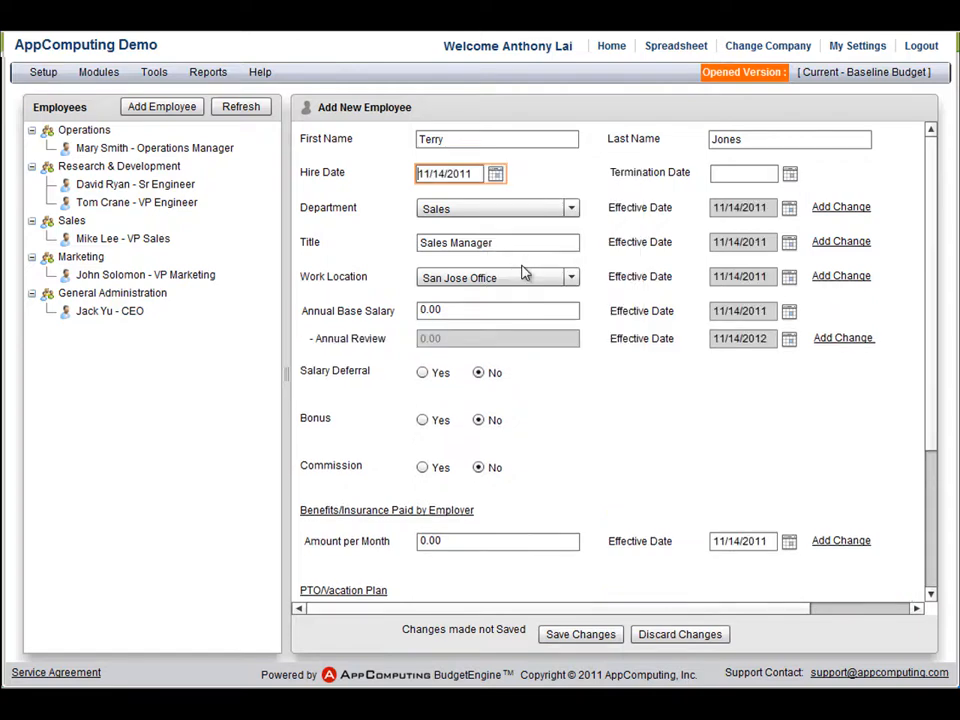
Step: Set the new employee's annual base salary to 135000 and save the record
left_click(470, 311)
type("135000")
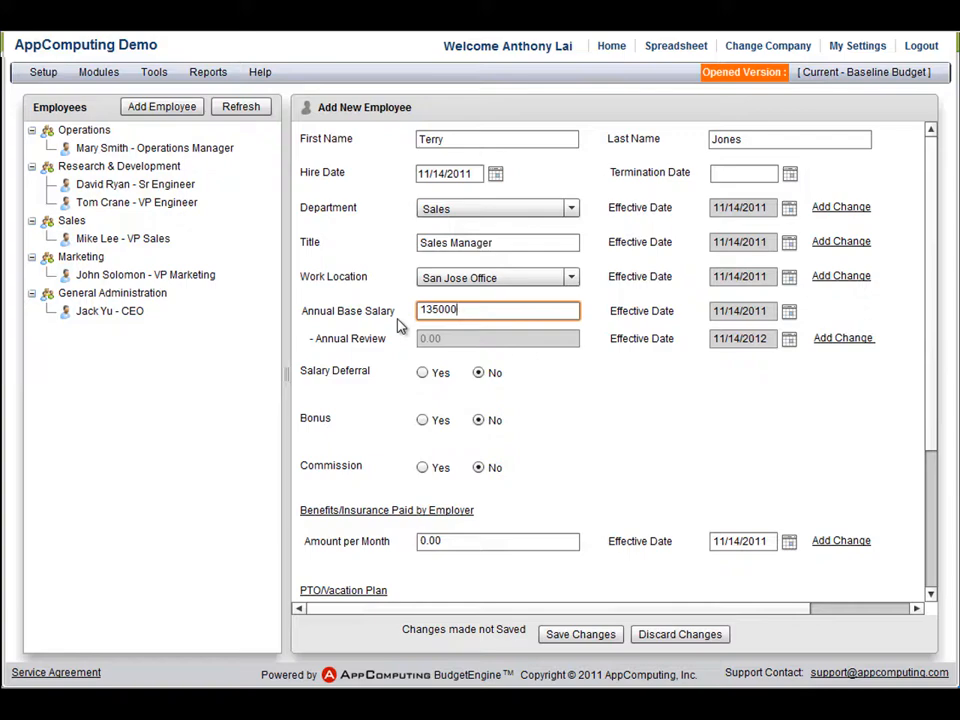
left_click(400, 325)
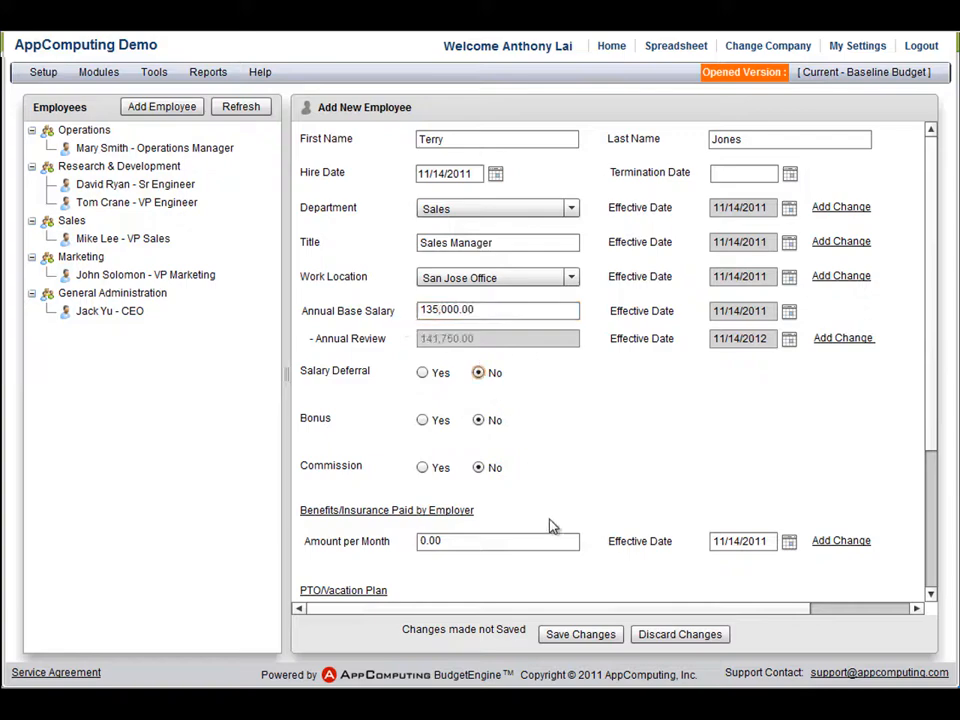
left_click(576, 636)
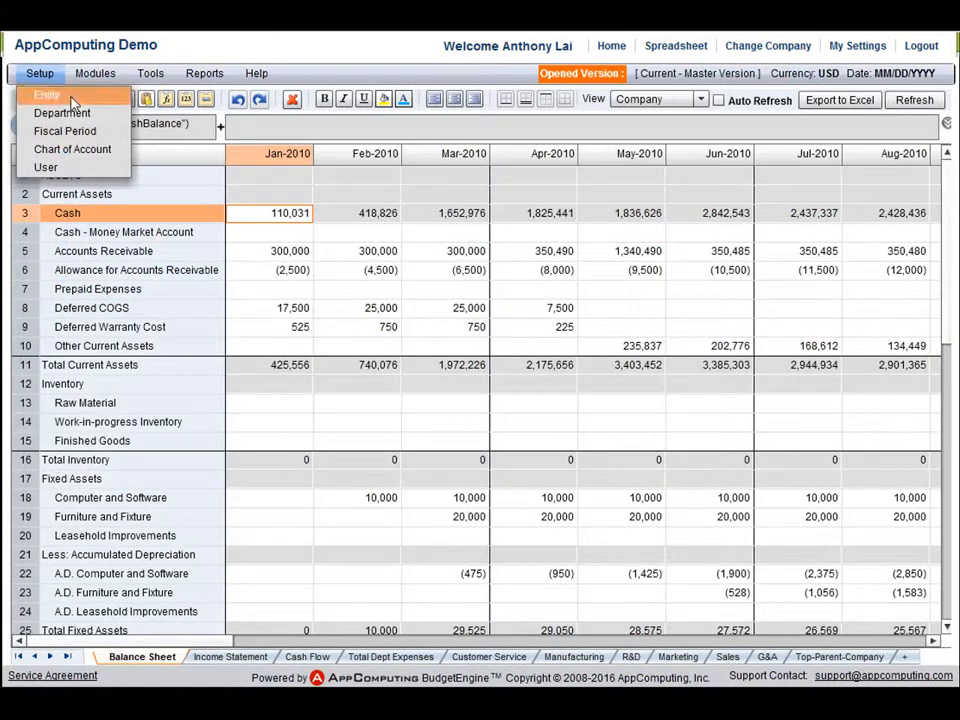
Step: Open the entity setup and select the Acme Germany subsidiary under Acme UK
left_click(72, 100)
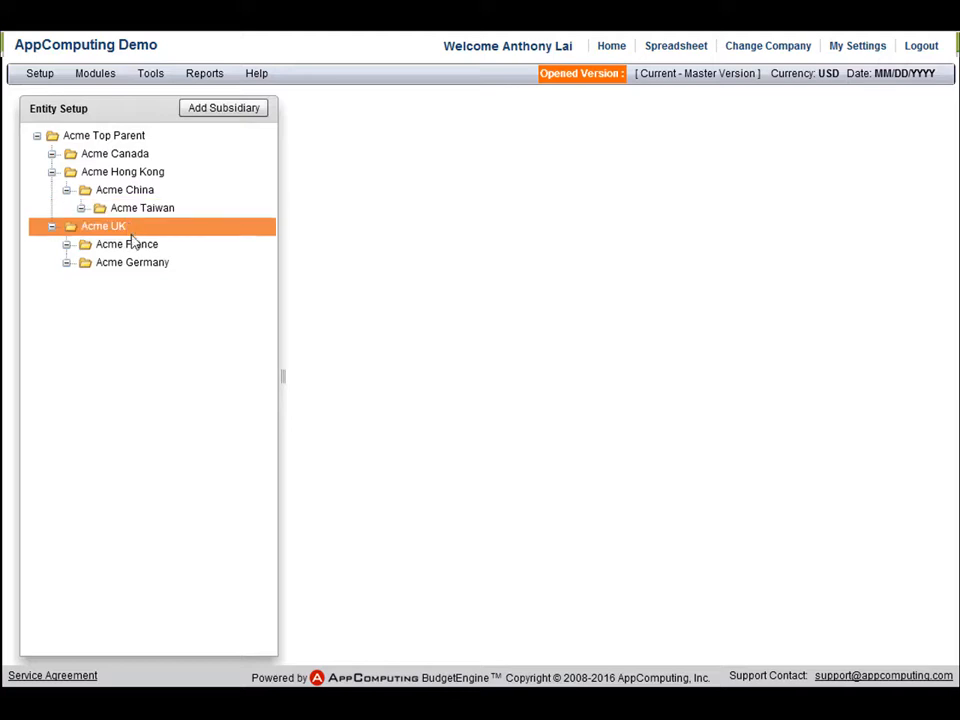
left_click(145, 264)
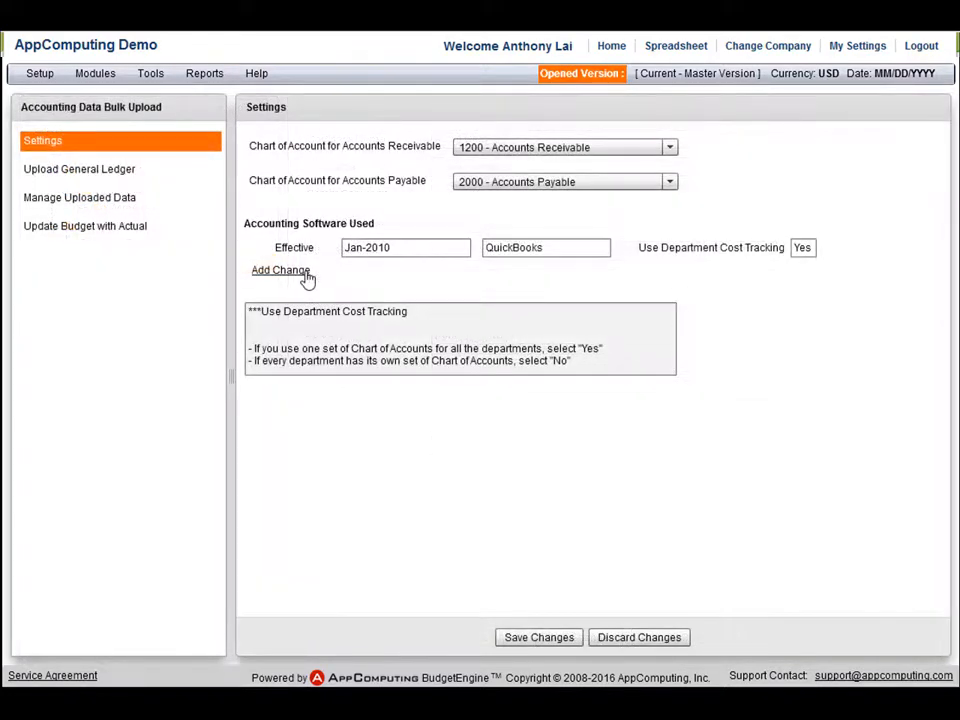
Step: Add an accounting software change to Intacct effective Jan-2011, and review the software options on another new change line
left_click(302, 274)
left_click(586, 285)
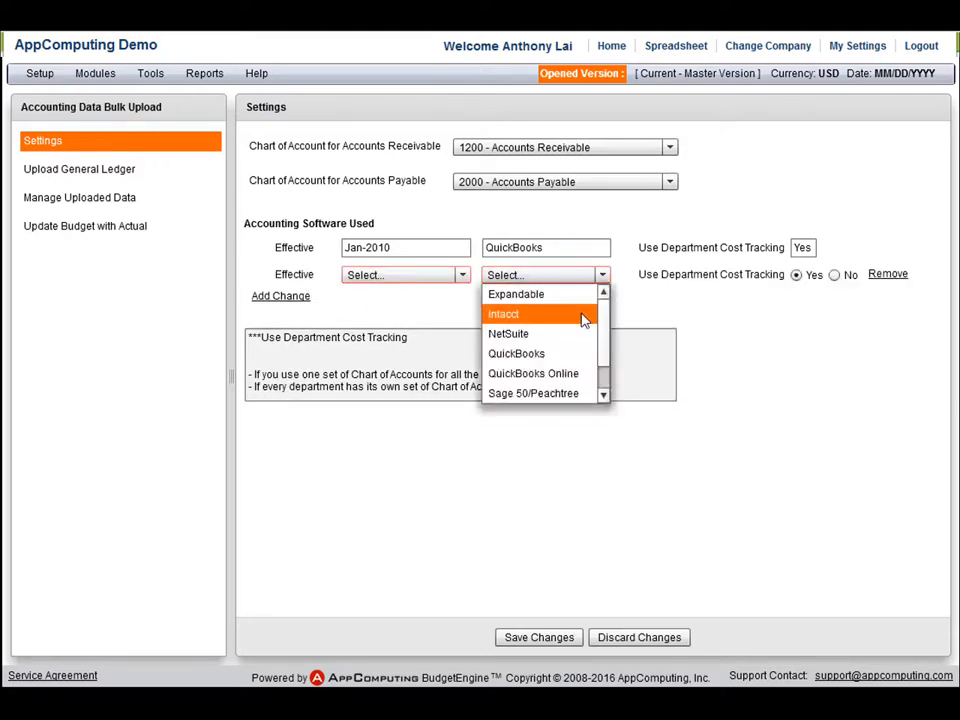
left_click(584, 318)
left_click(520, 302)
scroll(607, 346, "down", 1)
scroll(607, 346, "down", 1)
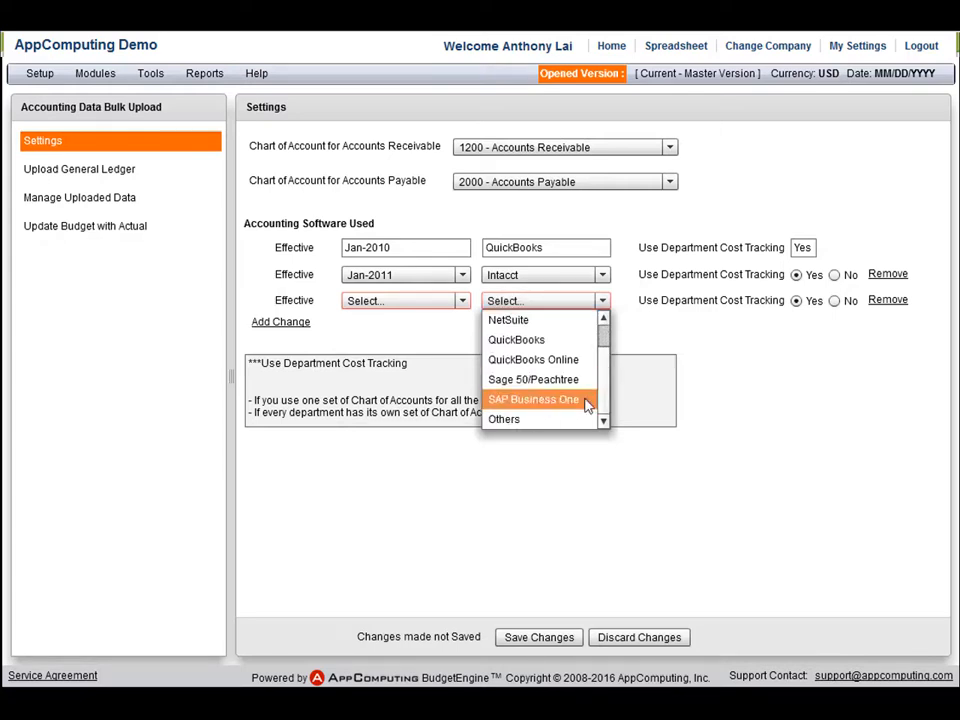
Step: Upload the general ledger file QuickBooks_gl_201001.CSV for fiscal period Jan-2010
left_click(133, 172)
left_click(549, 166)
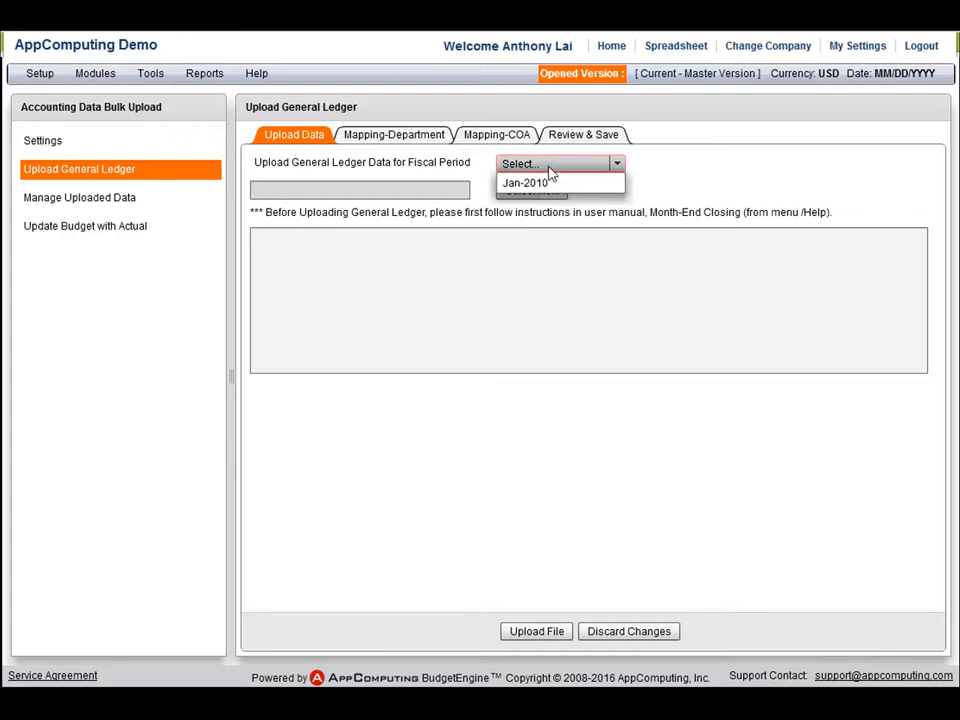
left_click(550, 184)
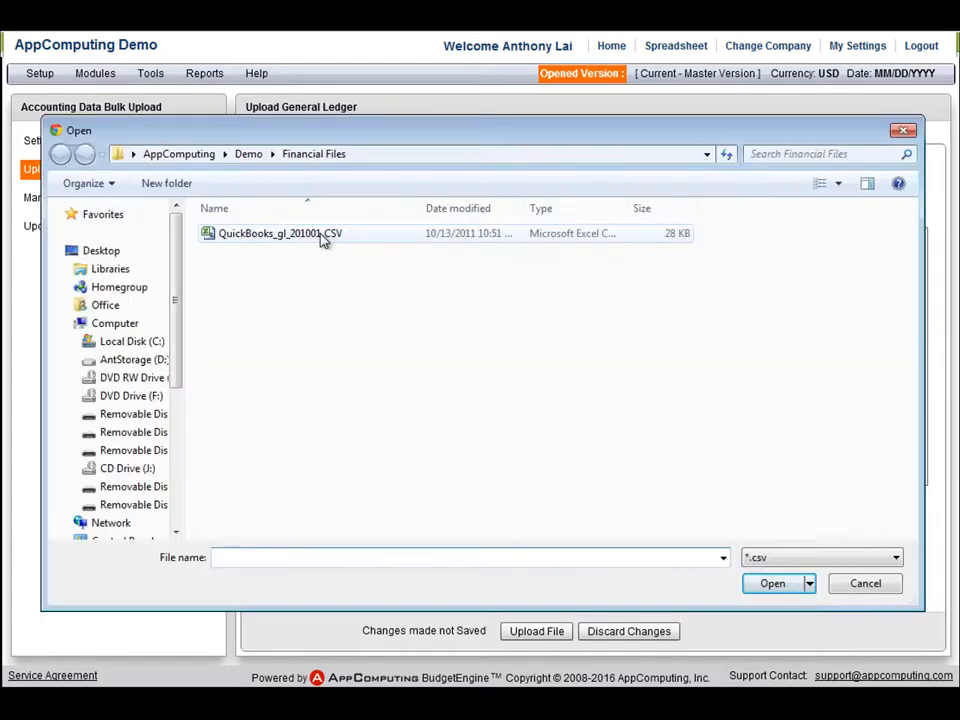
left_click(321, 238)
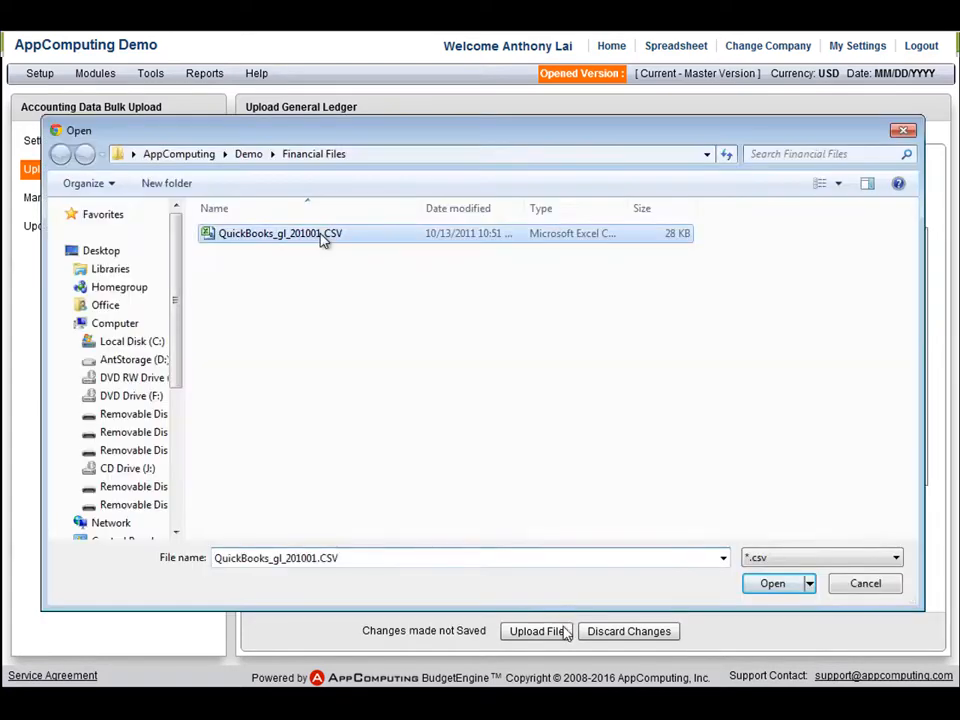
double_click(321, 238)
left_click(536, 631)
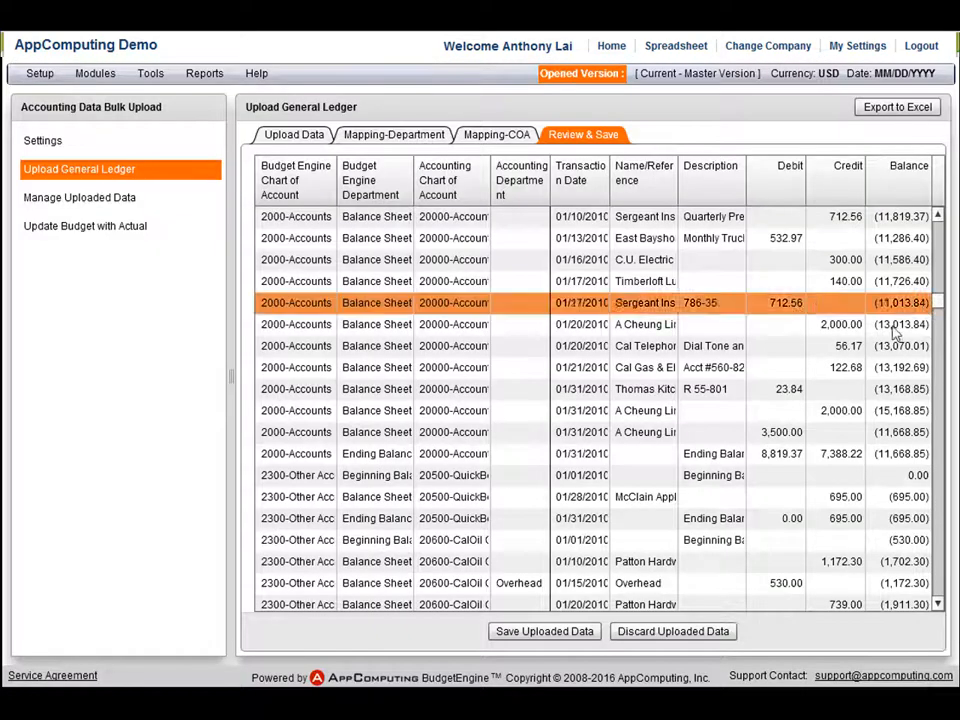
Step: Save the uploaded ledger data and open the accounting data behind the Jan-2010 Accounts Receivable value in the balance sheet
left_click(584, 634)
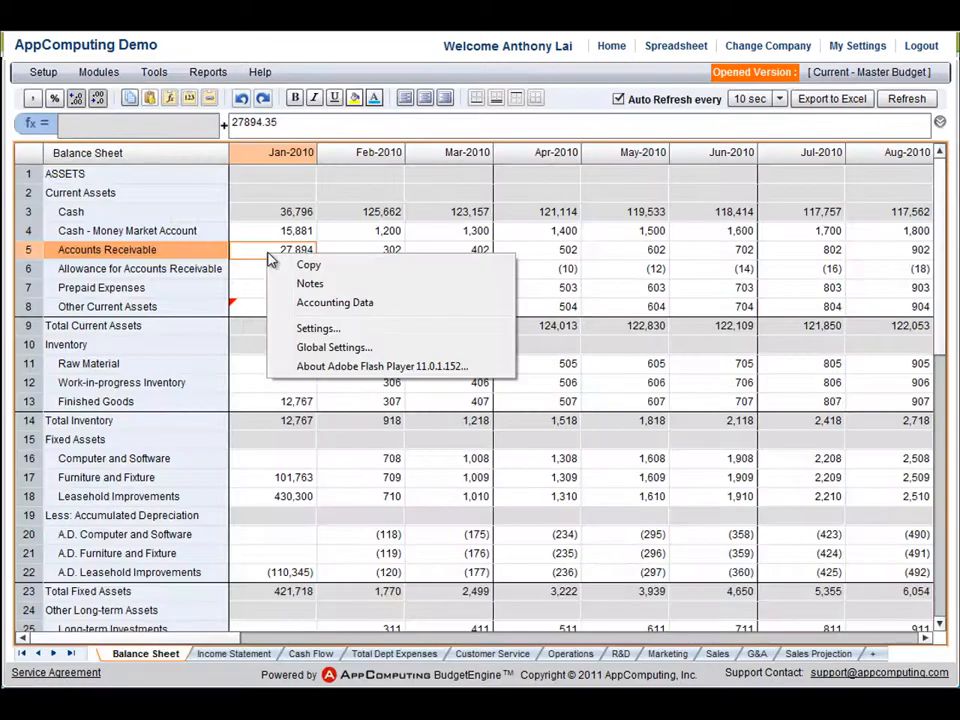
left_click(330, 302)
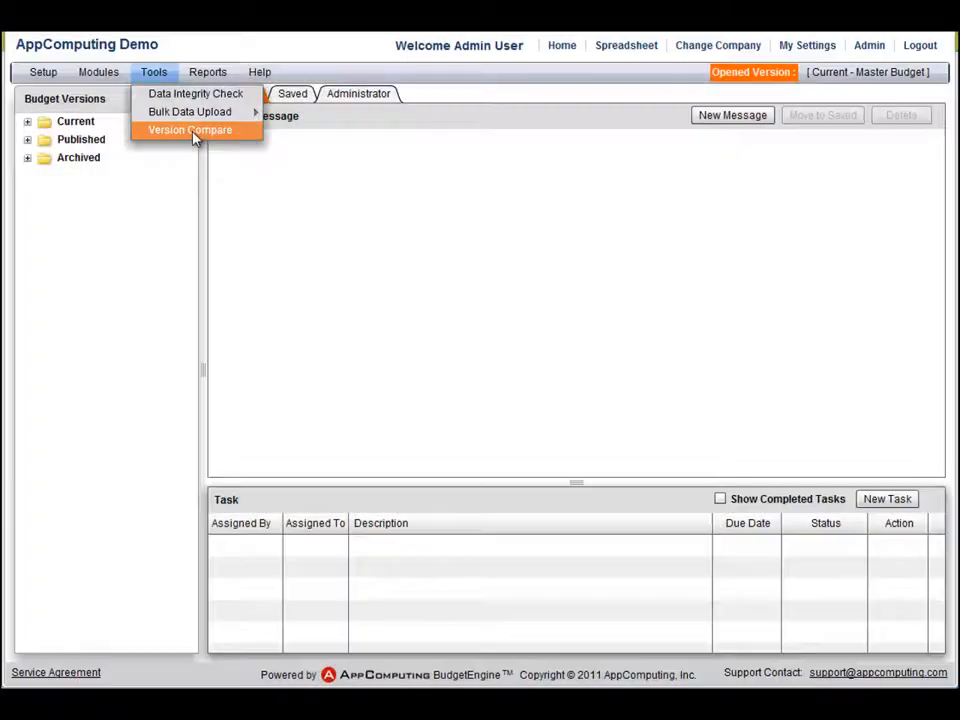
Step: Compare the current Master Budget as Version A with the published "Budget as of Janury 1, 2010" as Version B
left_click(194, 131)
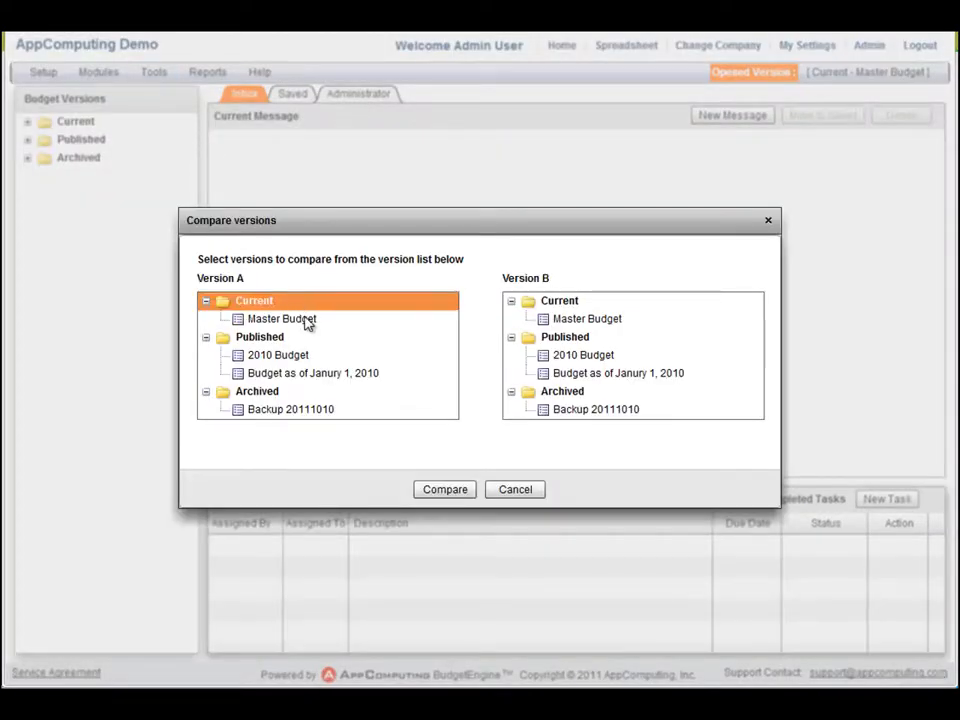
left_click(310, 322)
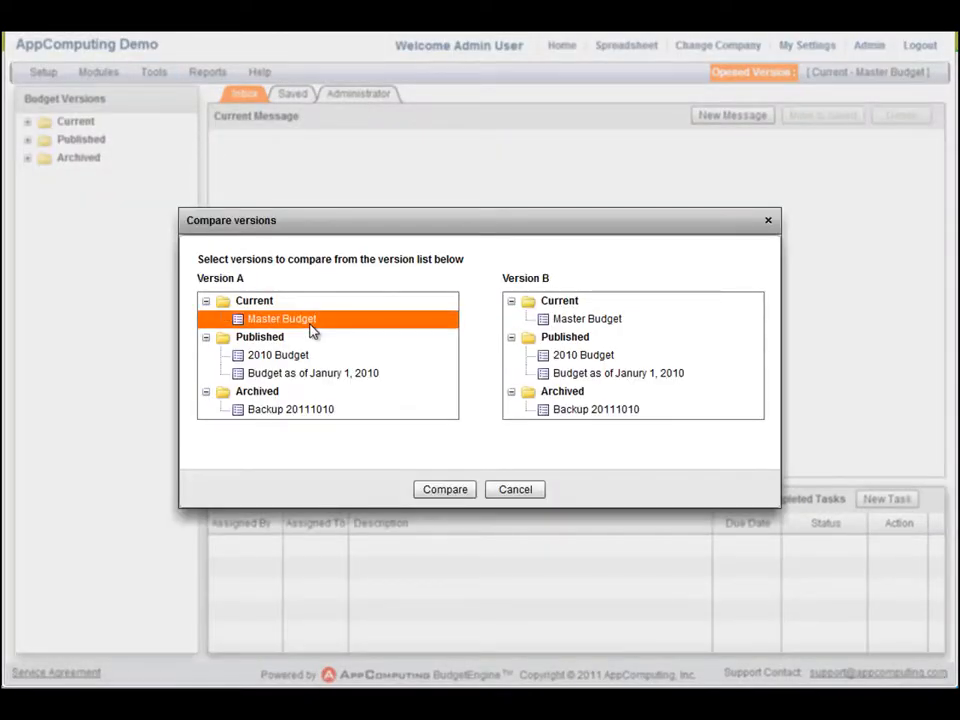
left_click(579, 378)
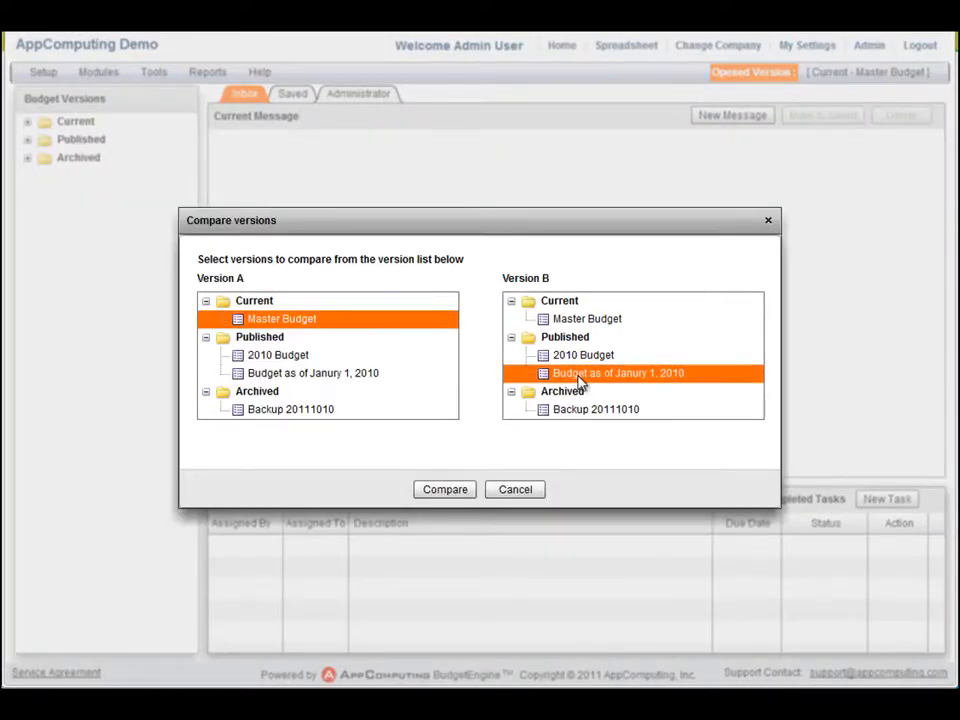
left_click(465, 493)
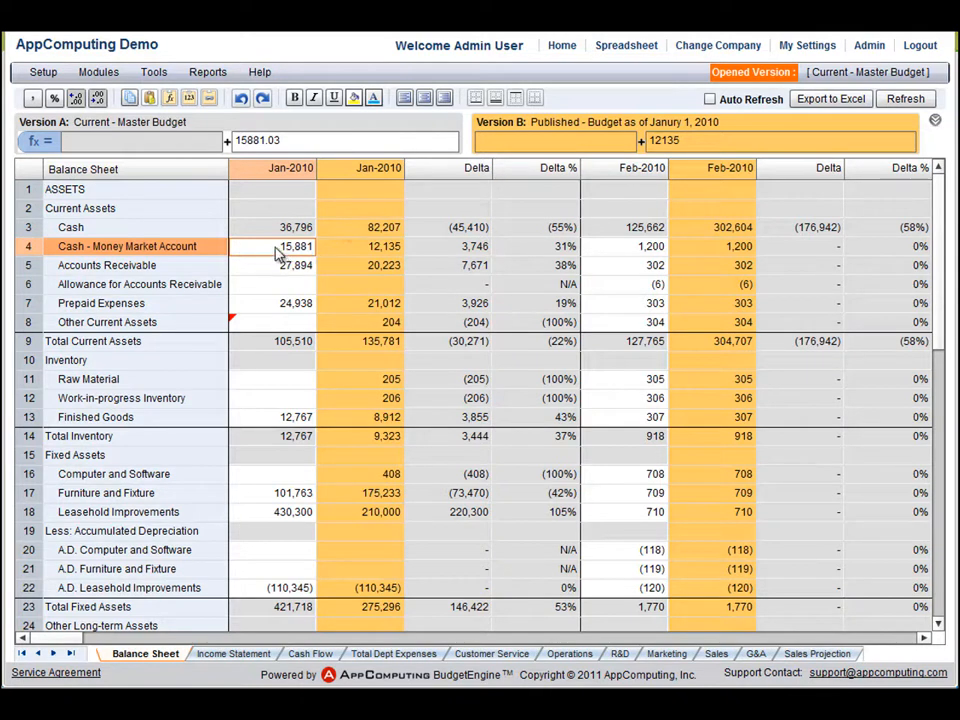
Step: Set the Jan-2010 Cash - Money Market Account value in Version A to 25000
double_click(265, 141)
type("25000")
key("Return")
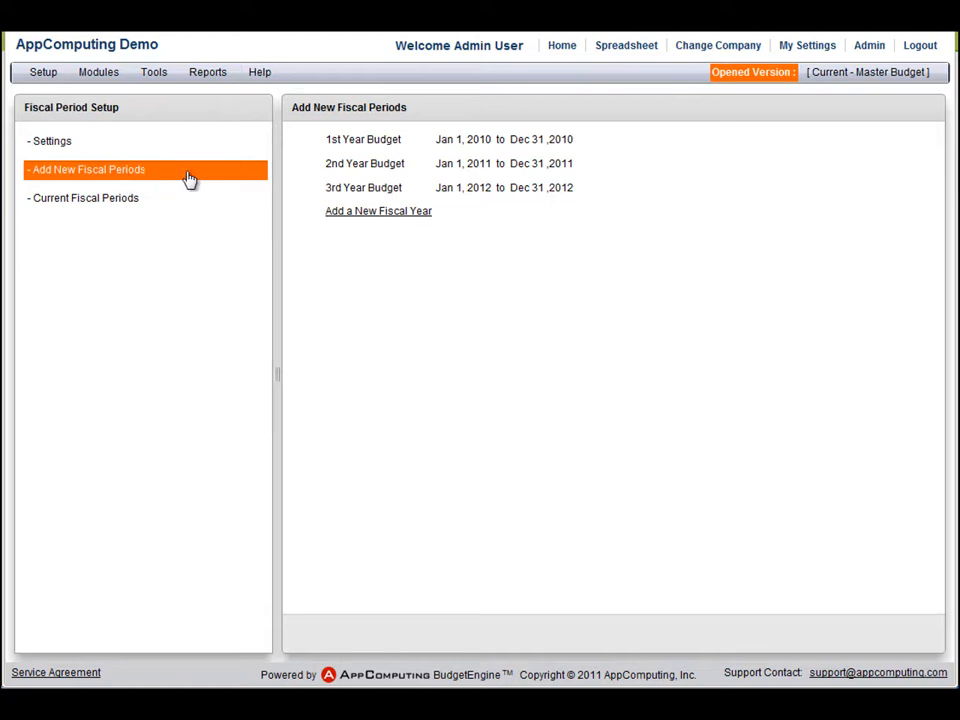
Step: Add fiscal year 2013 with a 5% average salary increase, copying the 2012 budget data and formulas but not the bonus or commission plans
left_click(358, 213)
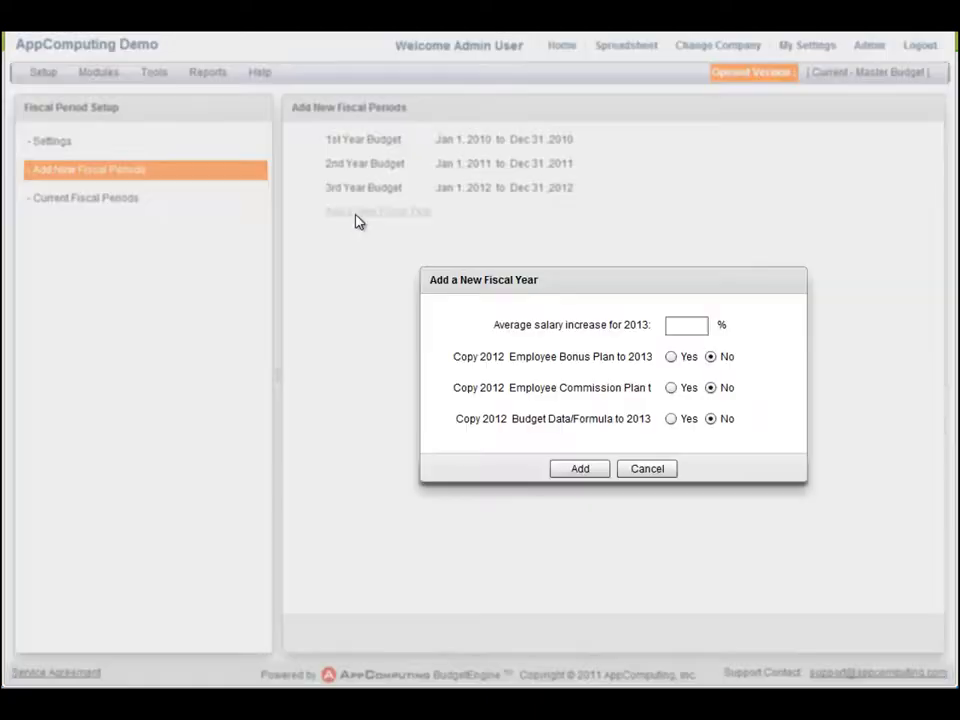
left_click(726, 331)
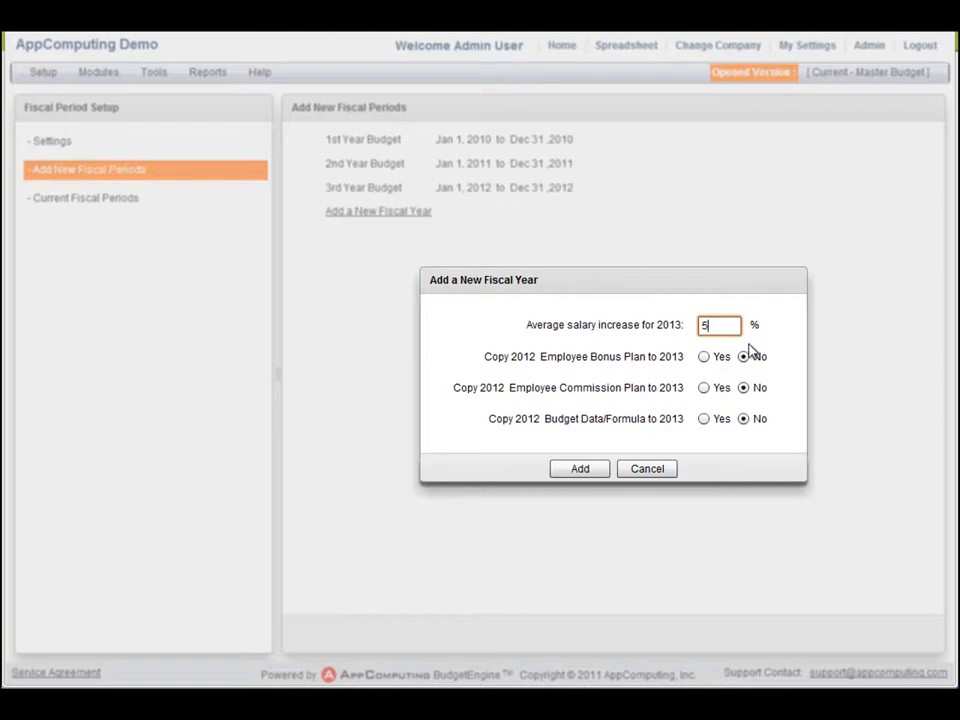
left_click(704, 421)
left_click(596, 474)
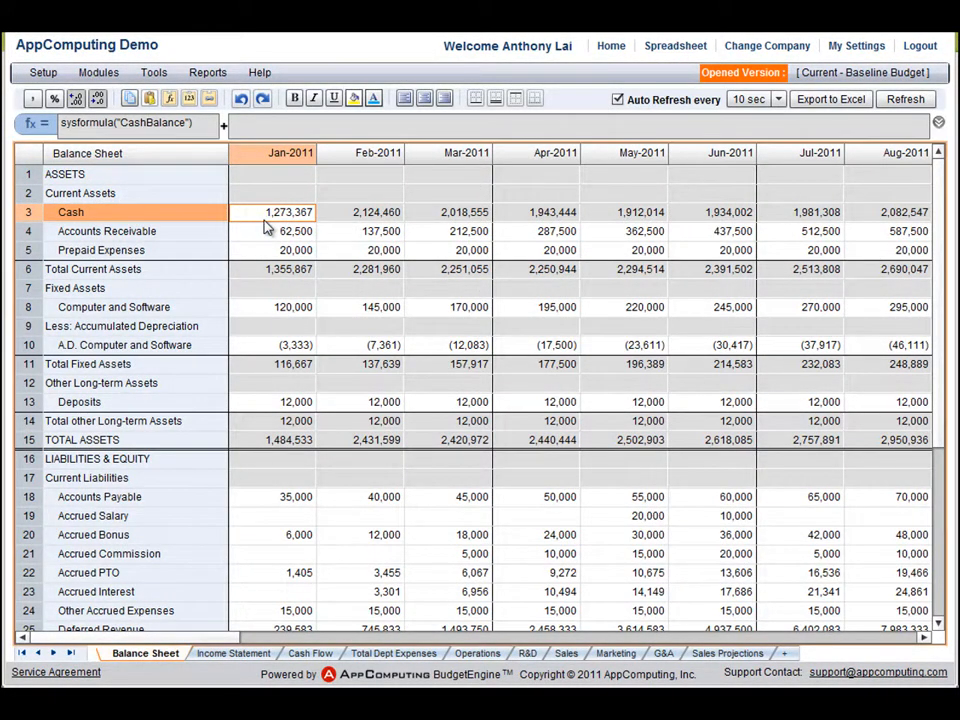
Step: Inspect the balance sheet formulas, moving from Jan-2011 Cash through Accounts Receivable to Mar-2011 Total Current Assets
key("Down")
key("Down")
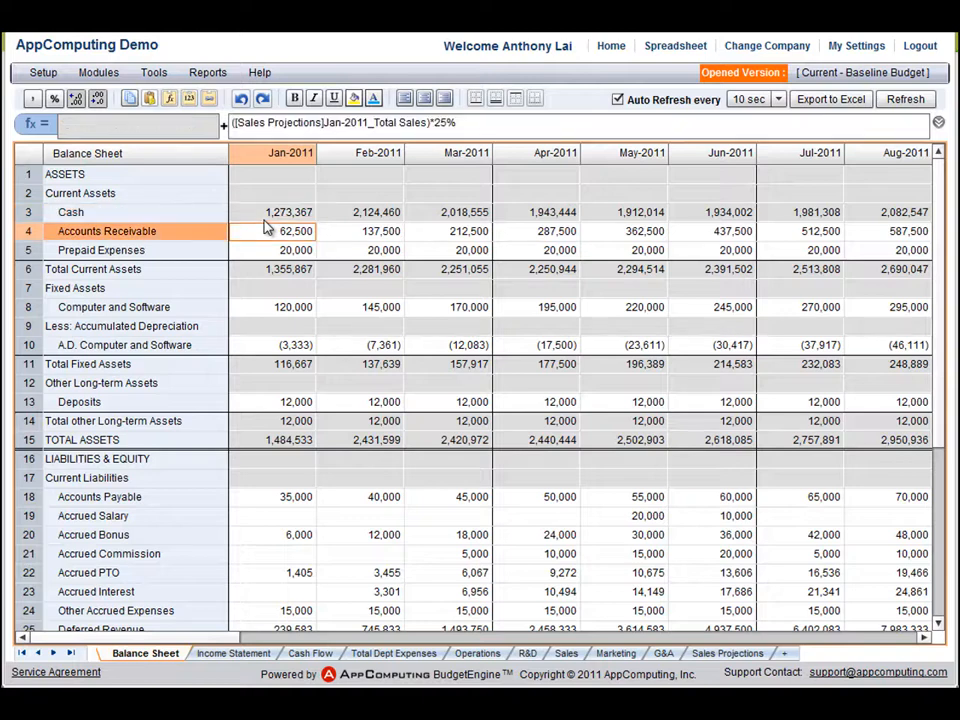
key("Right")
key("Right")
key("Down")
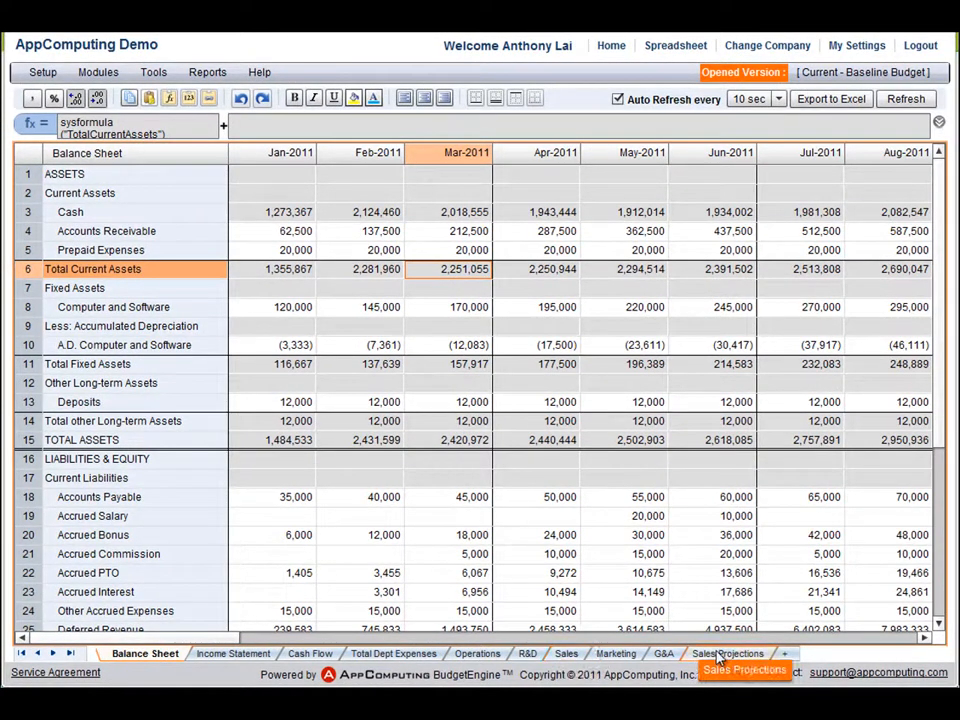
Step: Open the Sales Projections sheet and inspect the formulas for Mar-2011 Customer Count, Mar-2011 ASP - Annual Subscription and Apr-2011 Total Sales
left_click(731, 655)
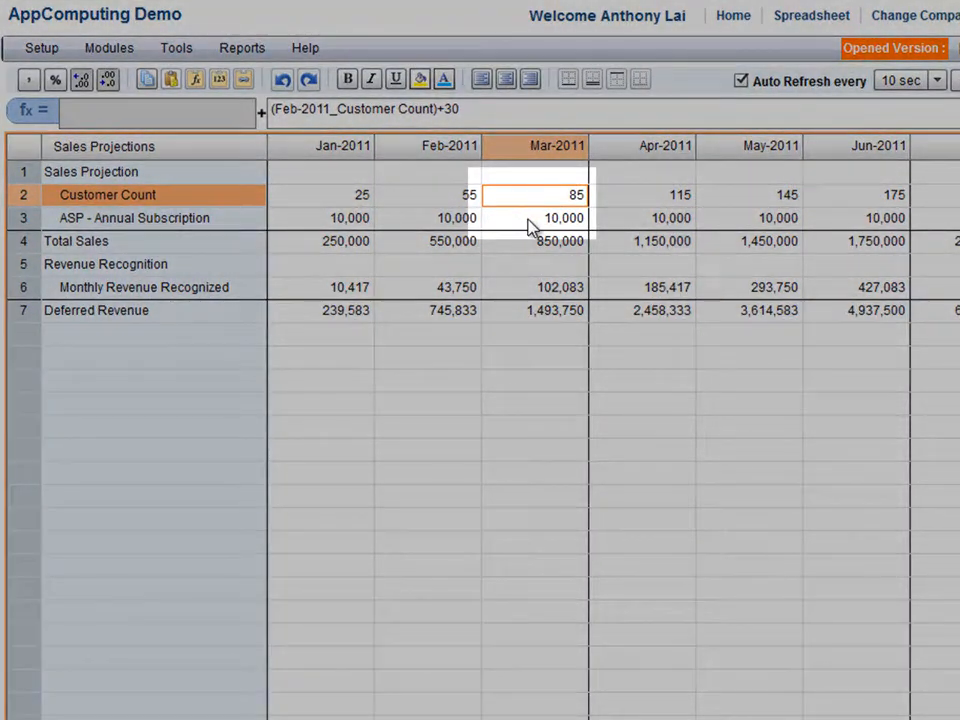
left_click(531, 218)
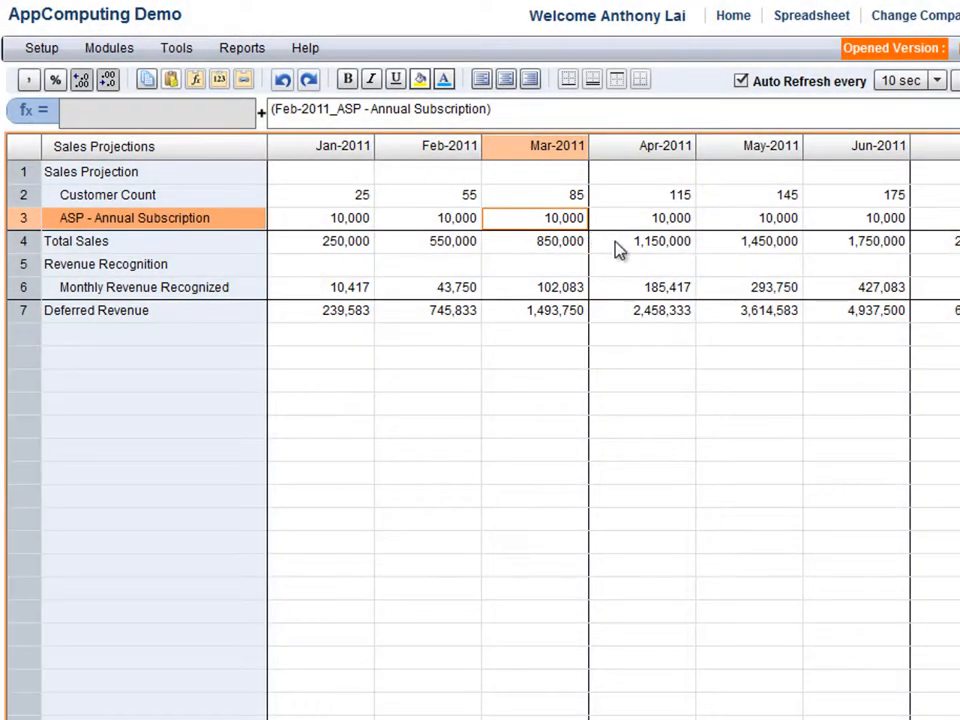
left_click(618, 246)
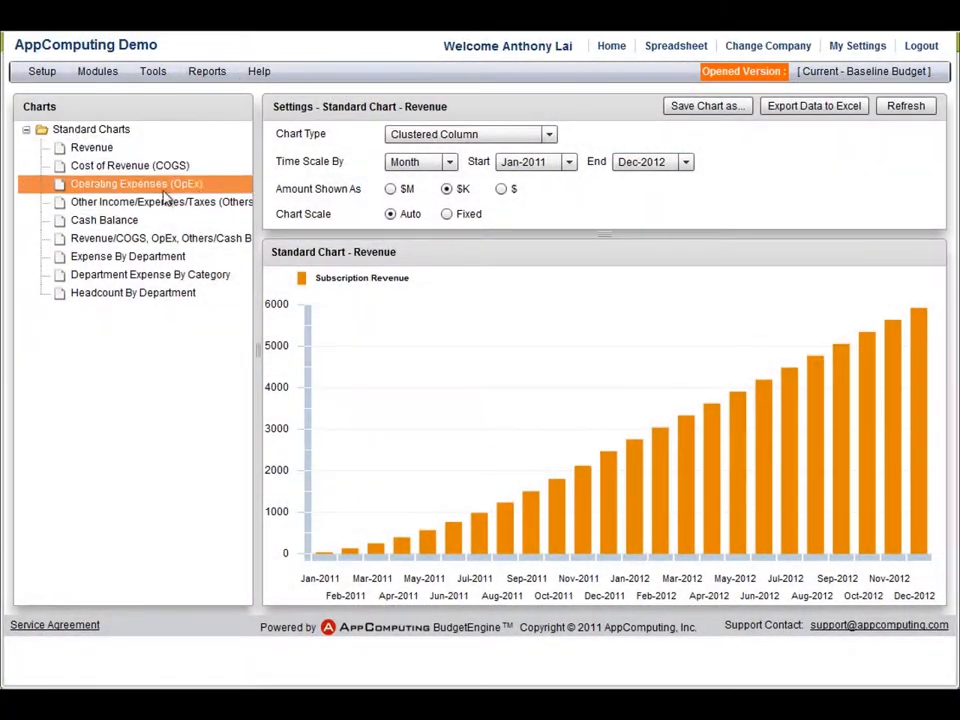
Step: Display the Department Expense By Category standard chart as pie charts and view the details of a Jan-2011 slice
left_click(176, 272)
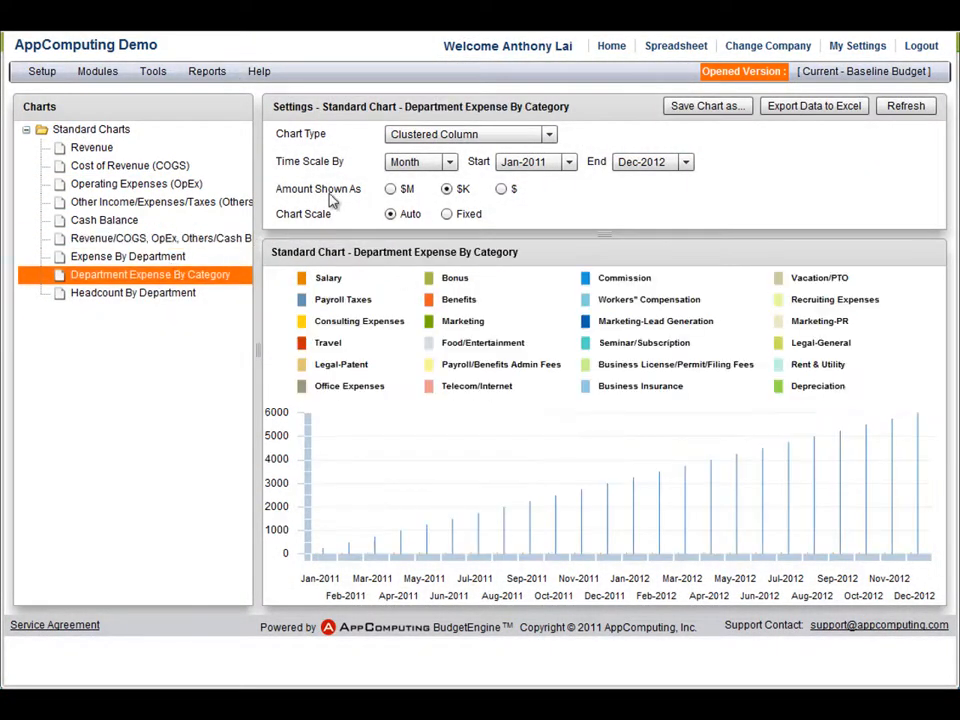
left_click(433, 137)
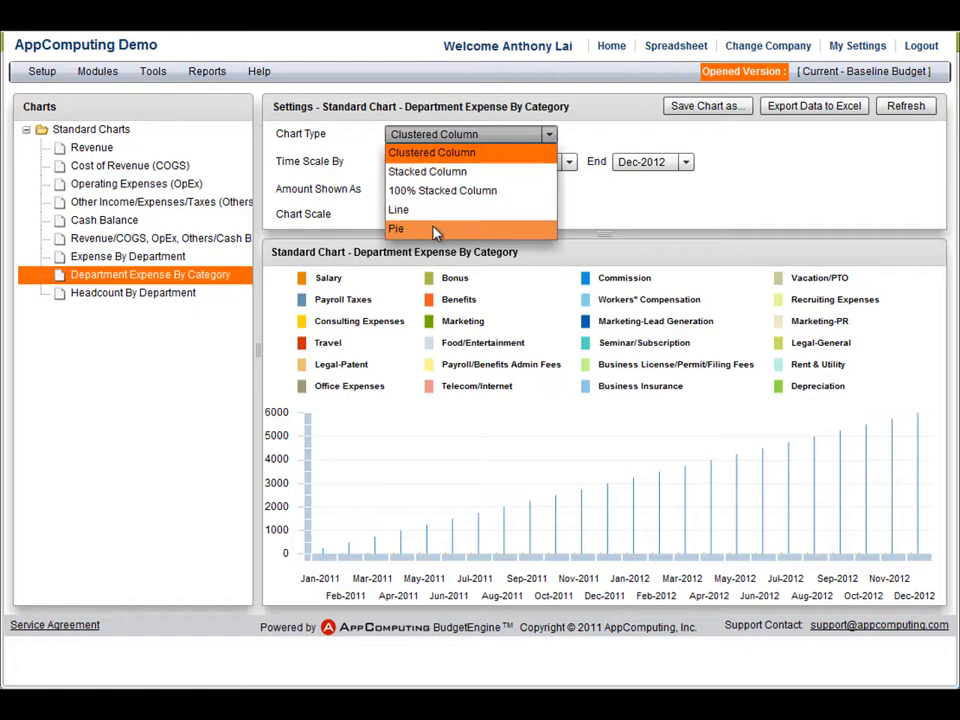
left_click(402, 229)
mouse_move(400, 477)
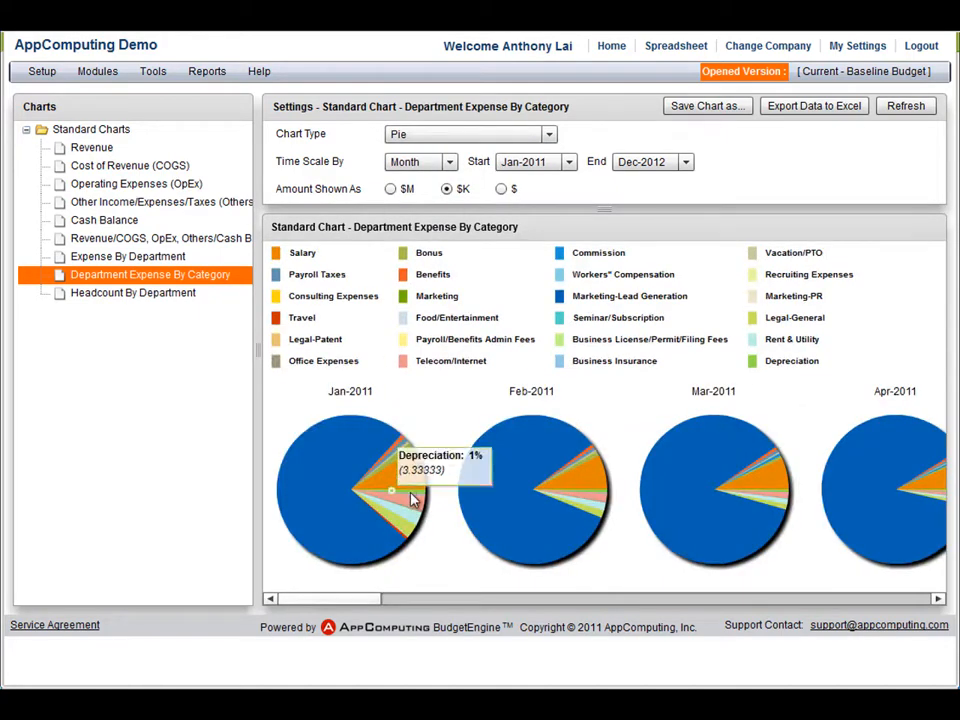